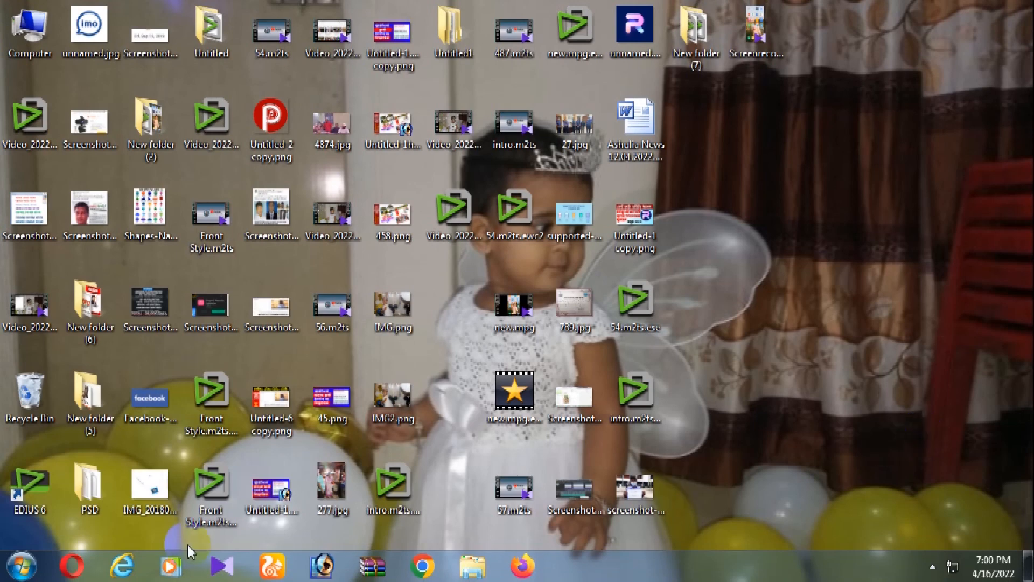
- Open EDIUS 6 and create a new project
double_click(30, 488)
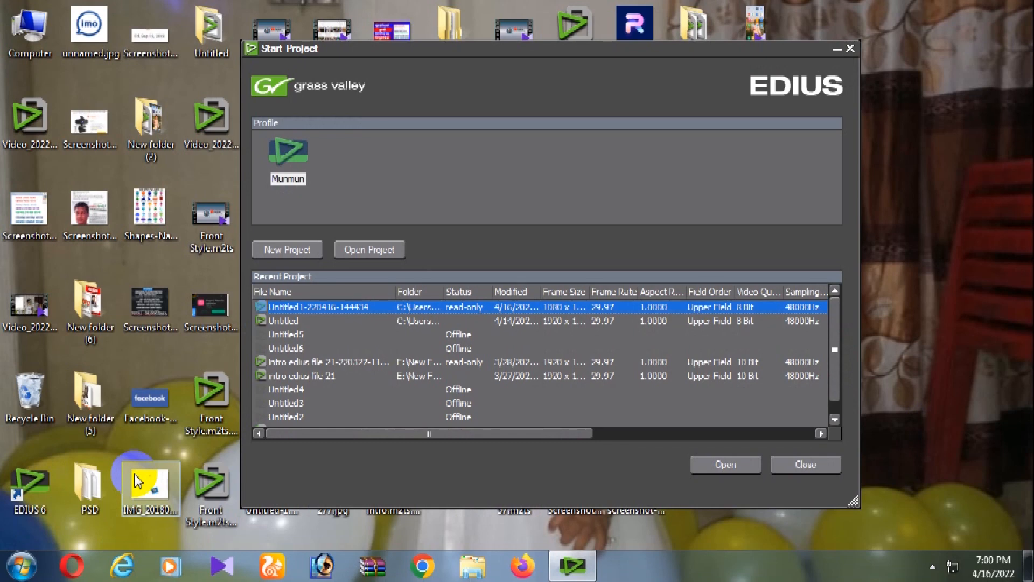
click(291, 250)
click(752, 431)
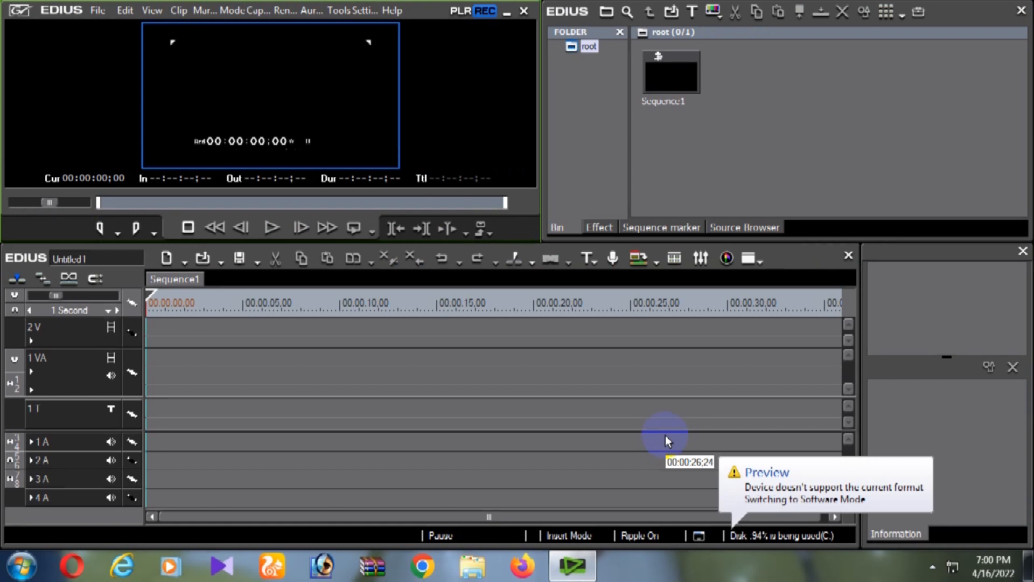
- Import the clip Video_2022-04-08_121357 from the desktop into the bin and place it near the start of the 1 VA track
double_click(788, 153)
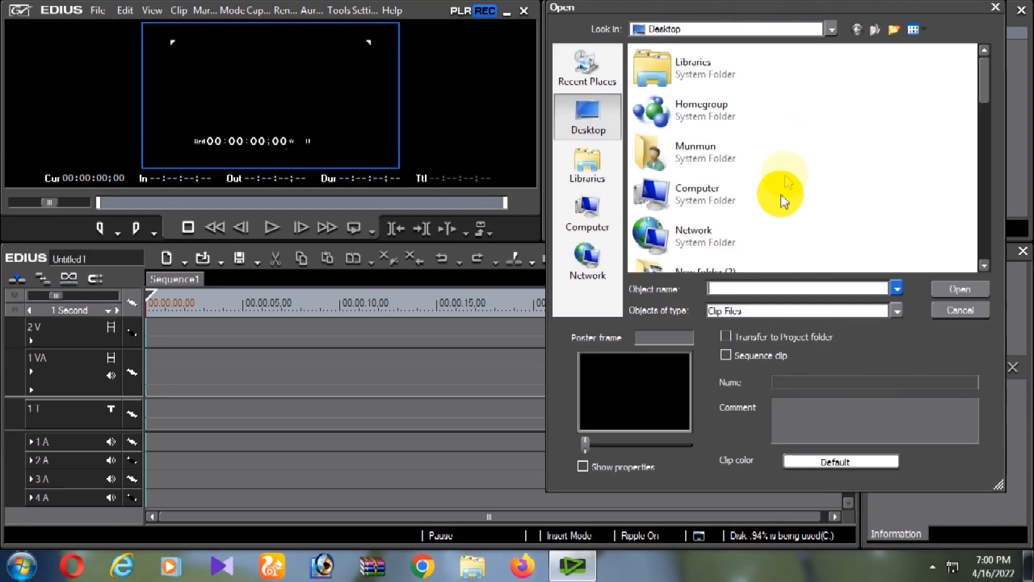
drag(981, 99, 962, 212)
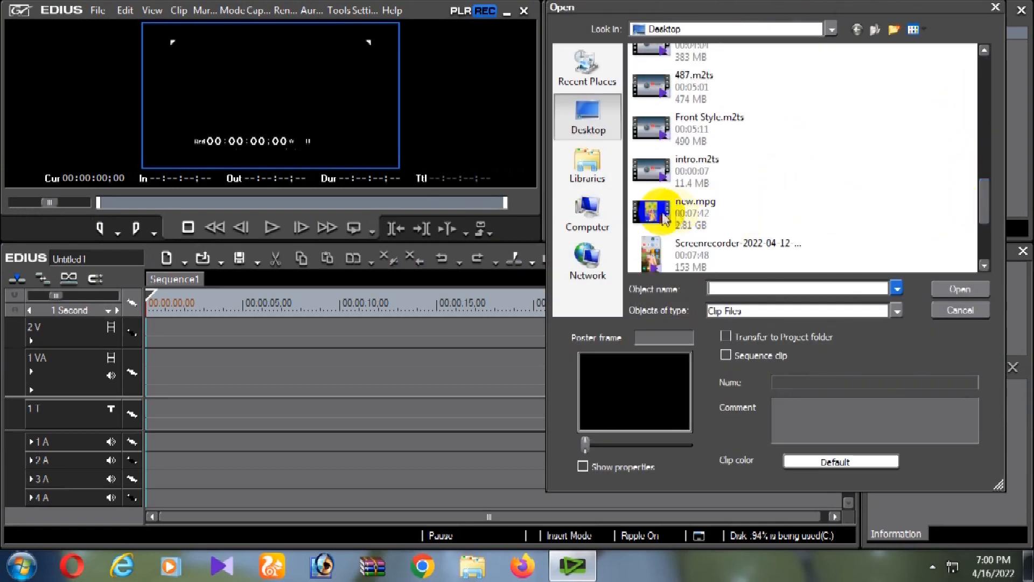
double_click(670, 166)
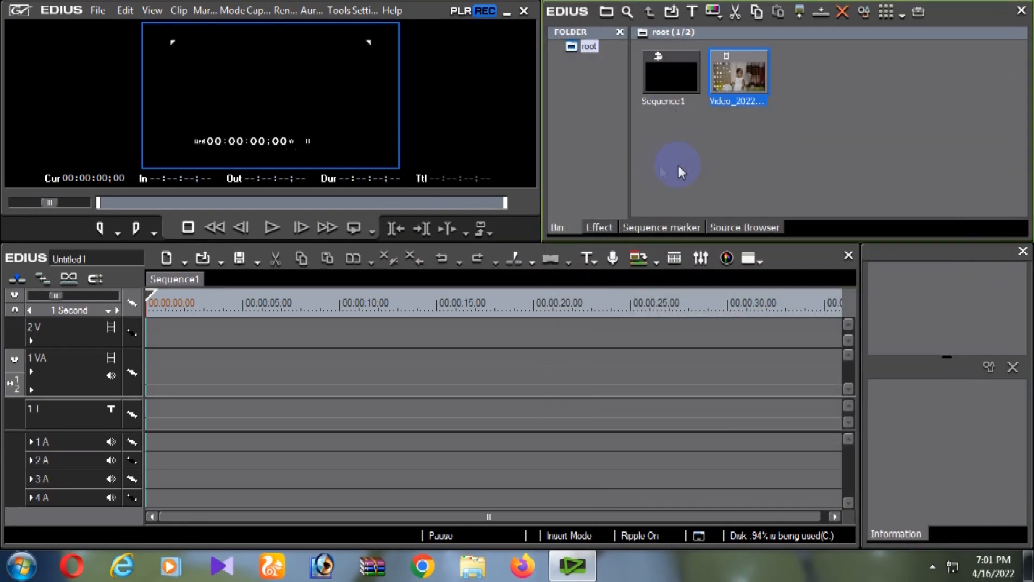
drag(752, 90, 179, 376)
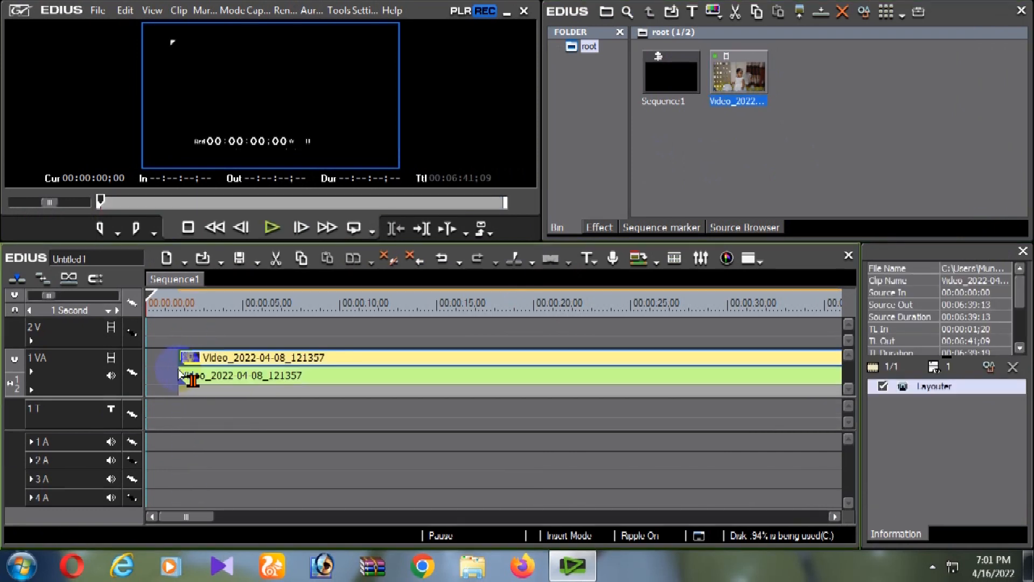
- Move the playhead to about 00:00:09;27 and widen the preview window
drag(215, 302, 337, 329)
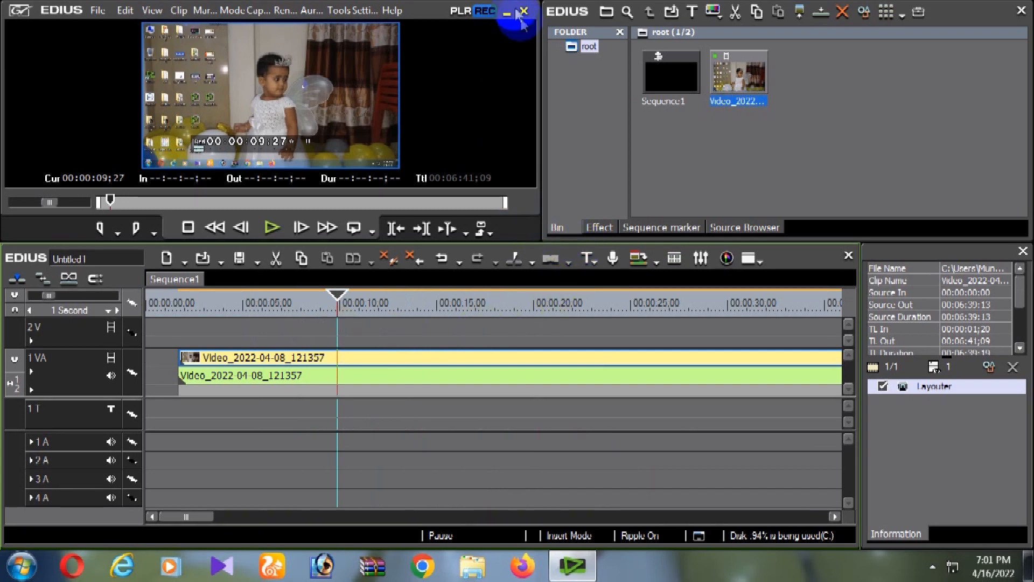
drag(539, 4, 703, 4)
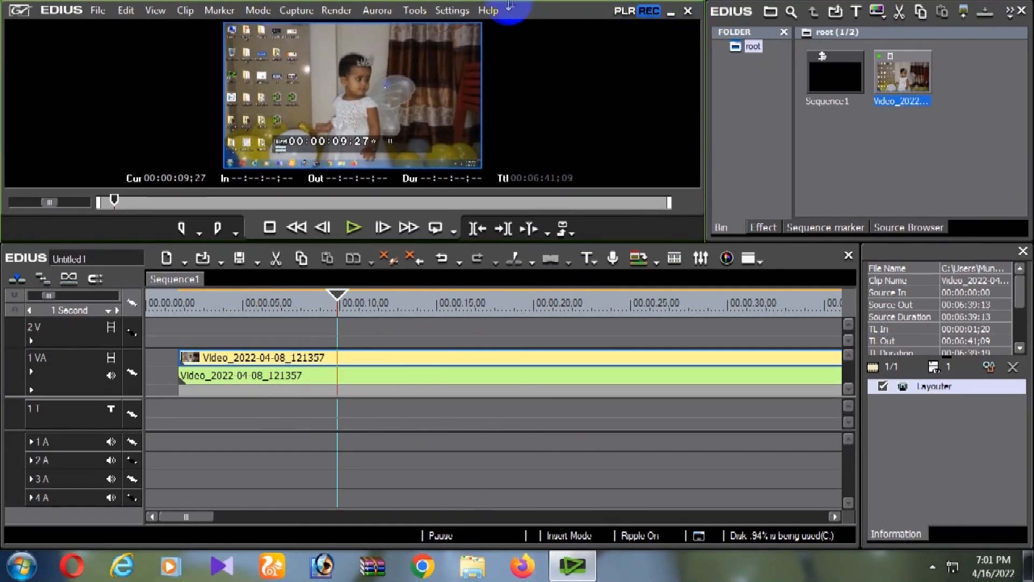
- Open the current project settings for editing and expand the advanced options
click(444, 18)
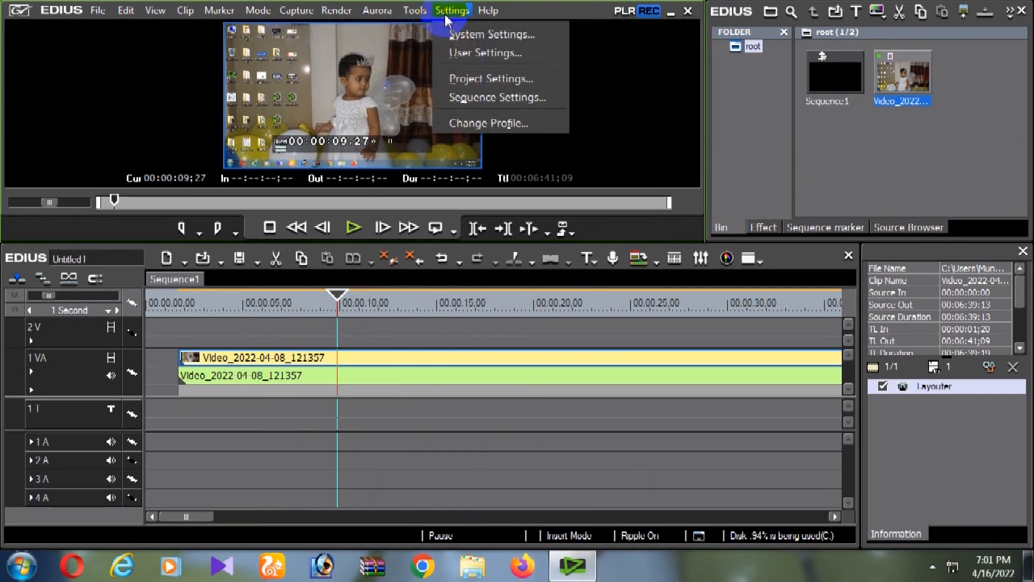
click(491, 79)
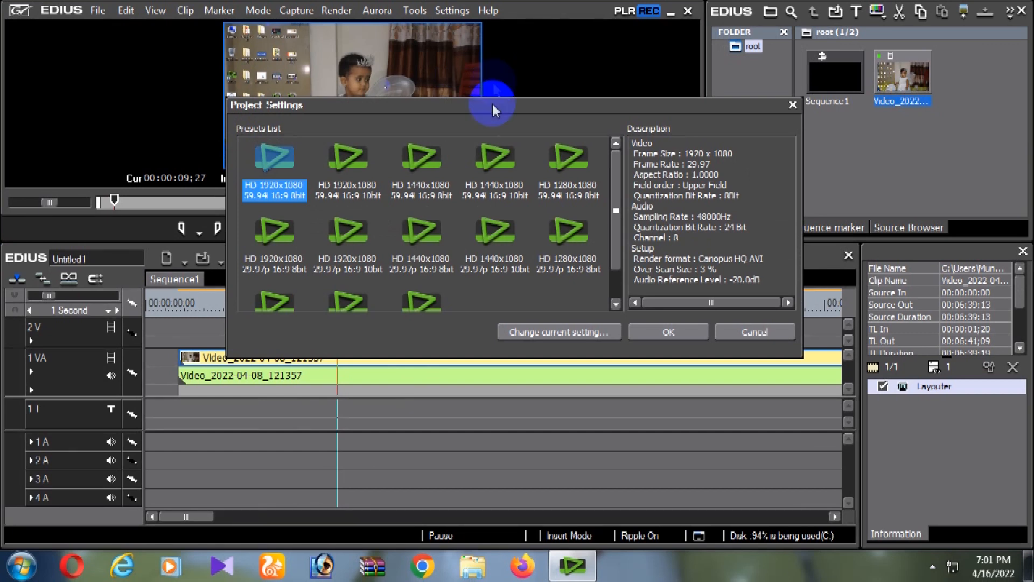
drag(622, 202, 609, 243)
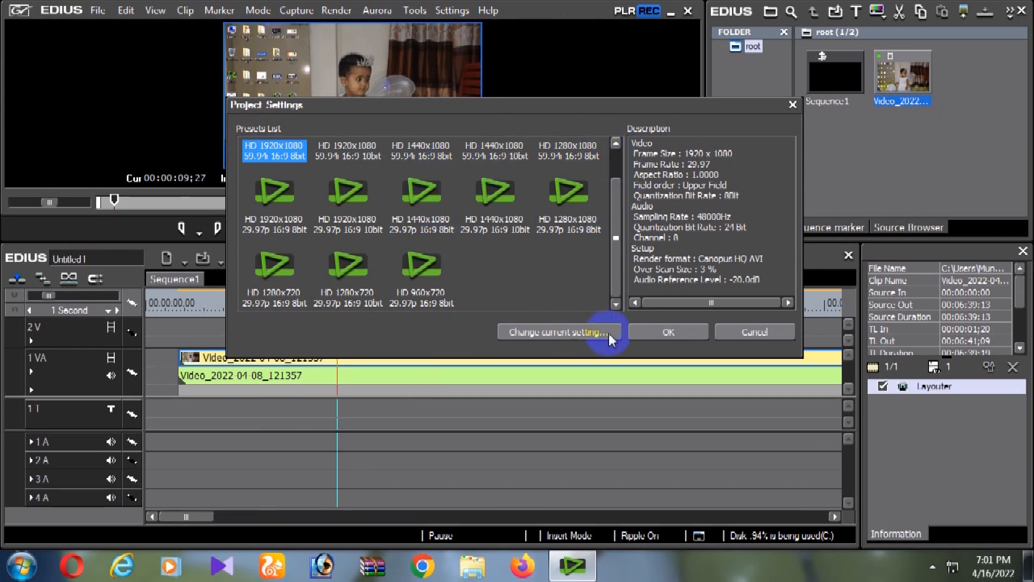
click(571, 337)
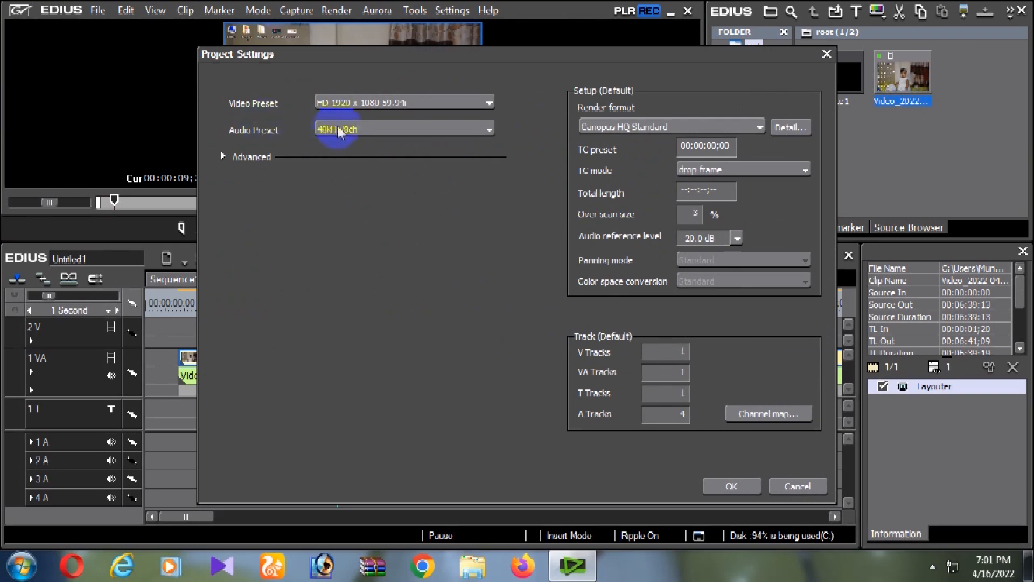
click(350, 102)
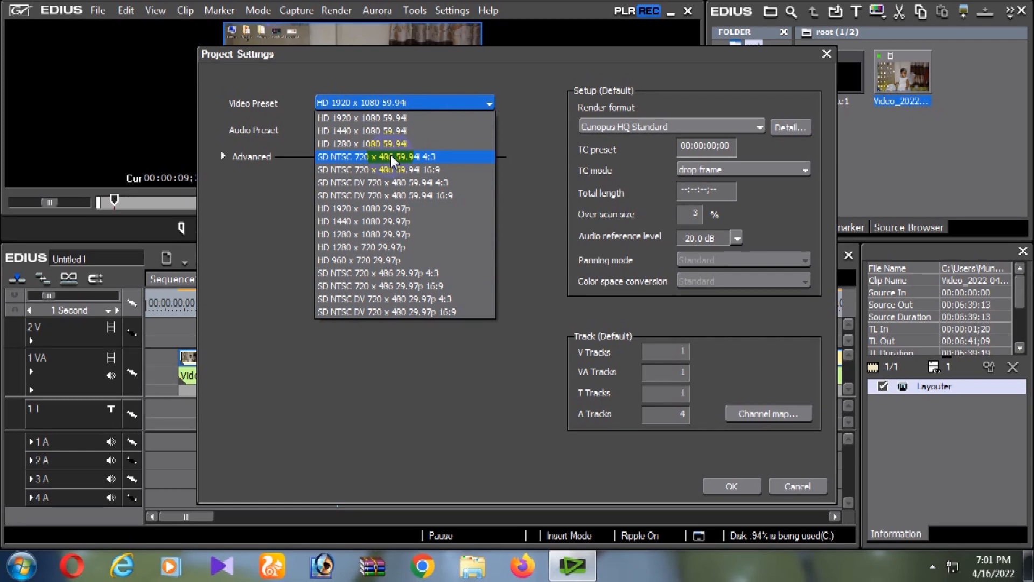
click(220, 160)
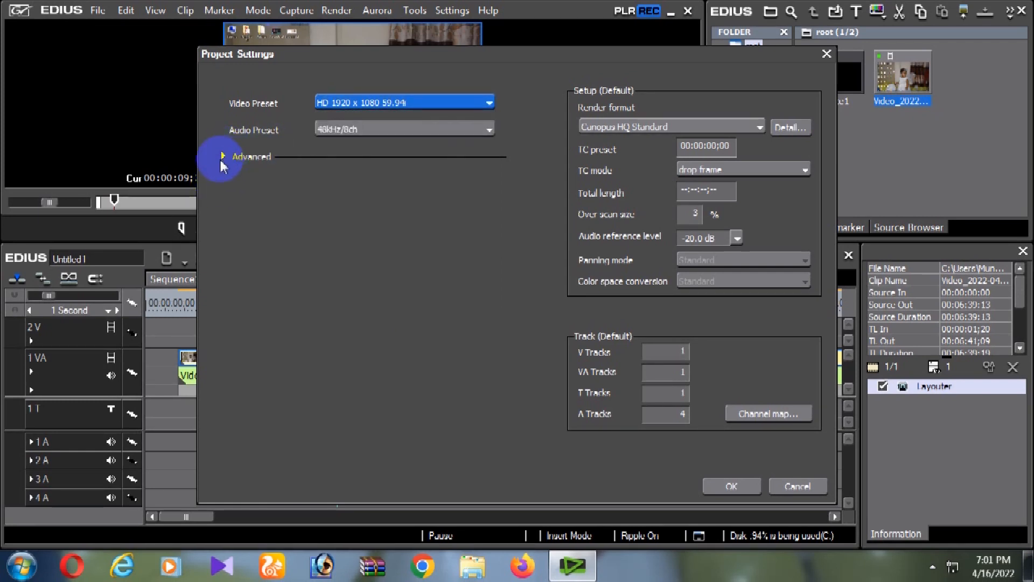
click(221, 161)
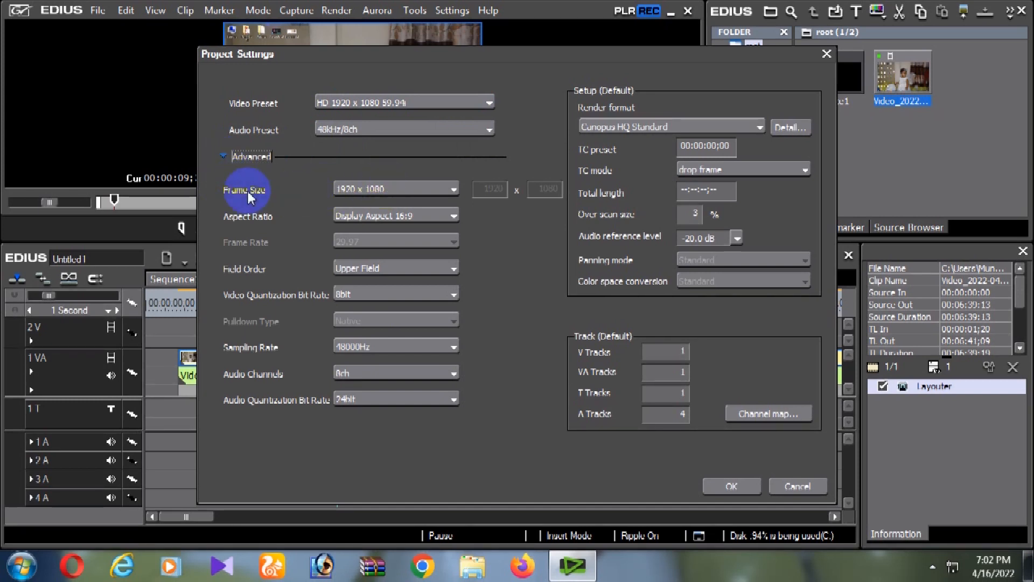
- Set the project's frame size to Custom with a width of 1080 and a height of 1920
click(347, 190)
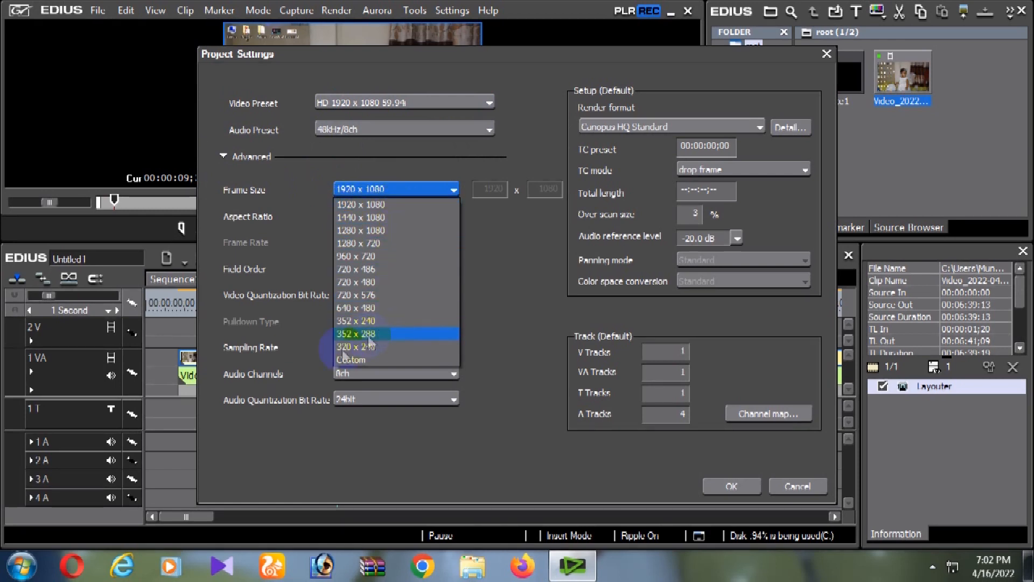
click(350, 360)
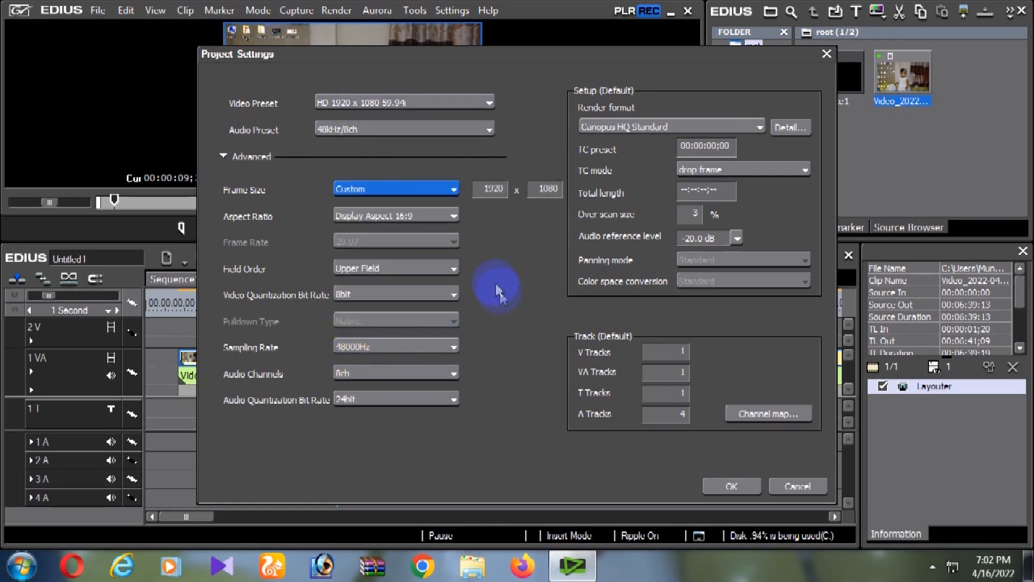
click(505, 189)
double_click(491, 188)
key(ctrl+c)
right_click(493, 189)
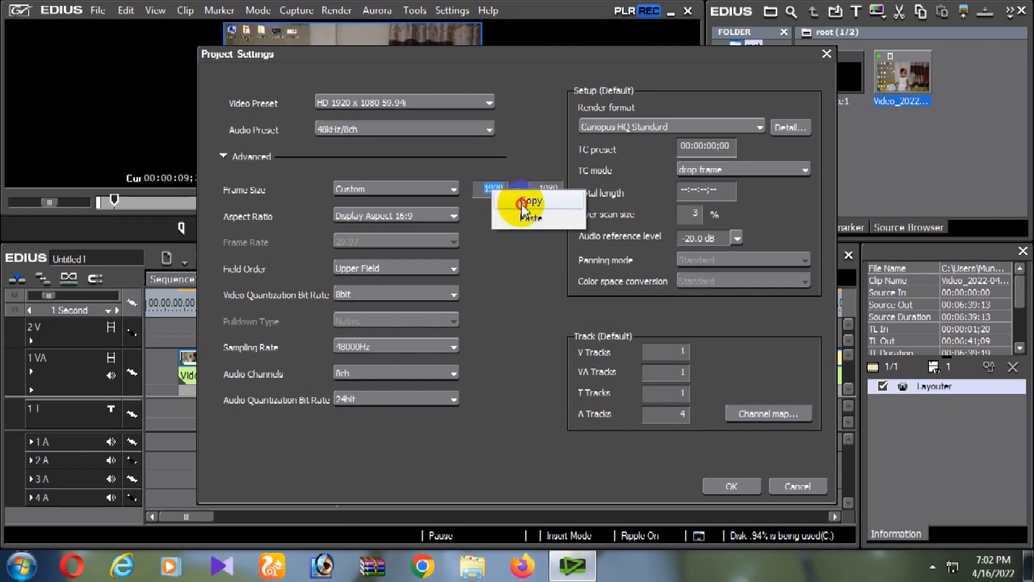
click(525, 219)
text(180)
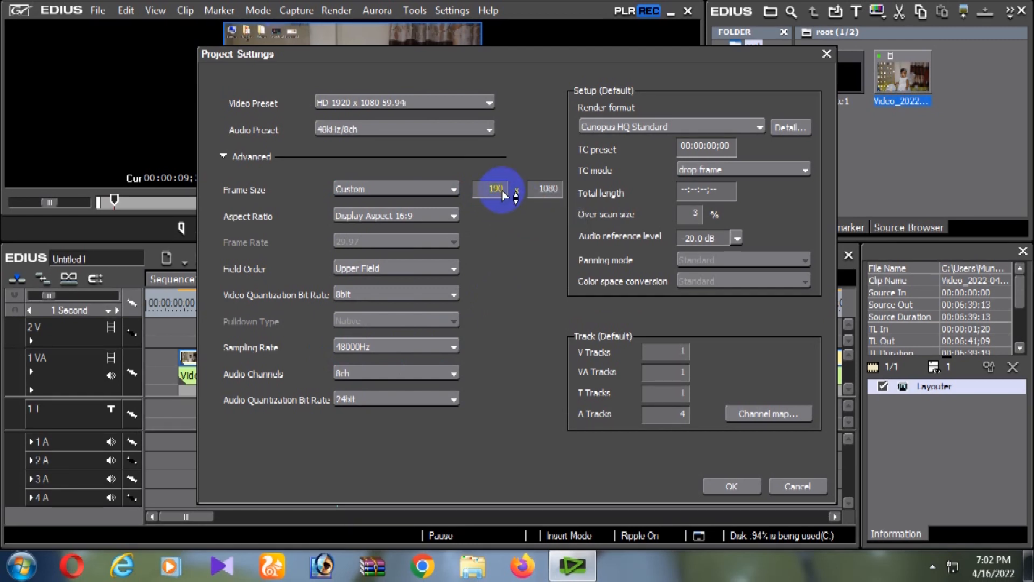
text(0)
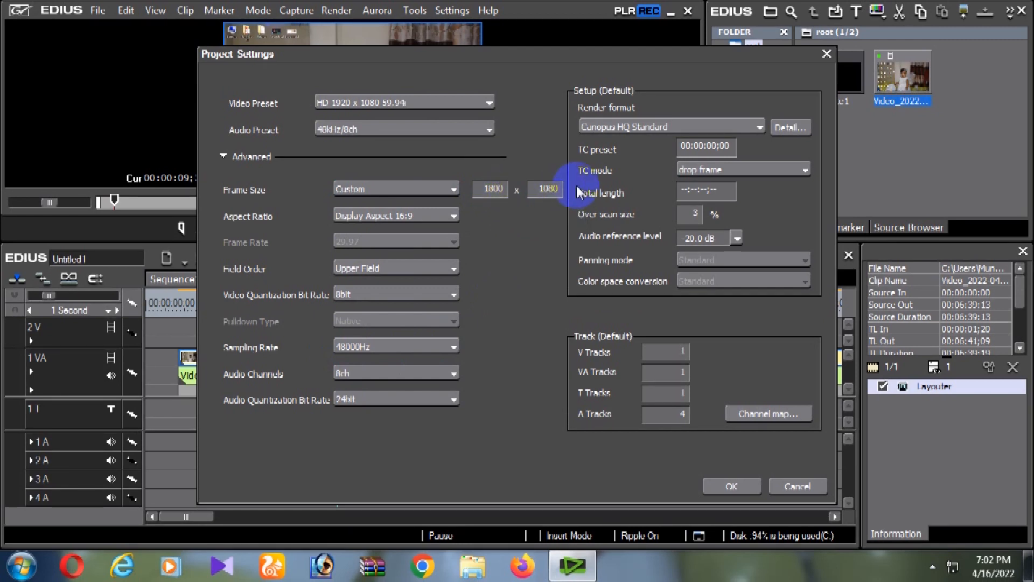
double_click(540, 189)
key(ctrl+v)
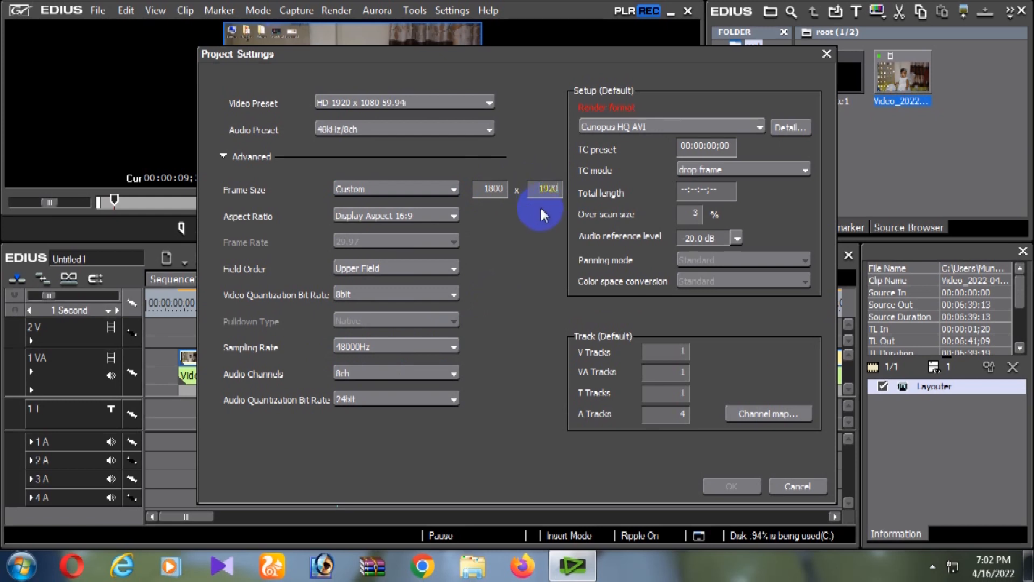
double_click(501, 193)
text(1080)
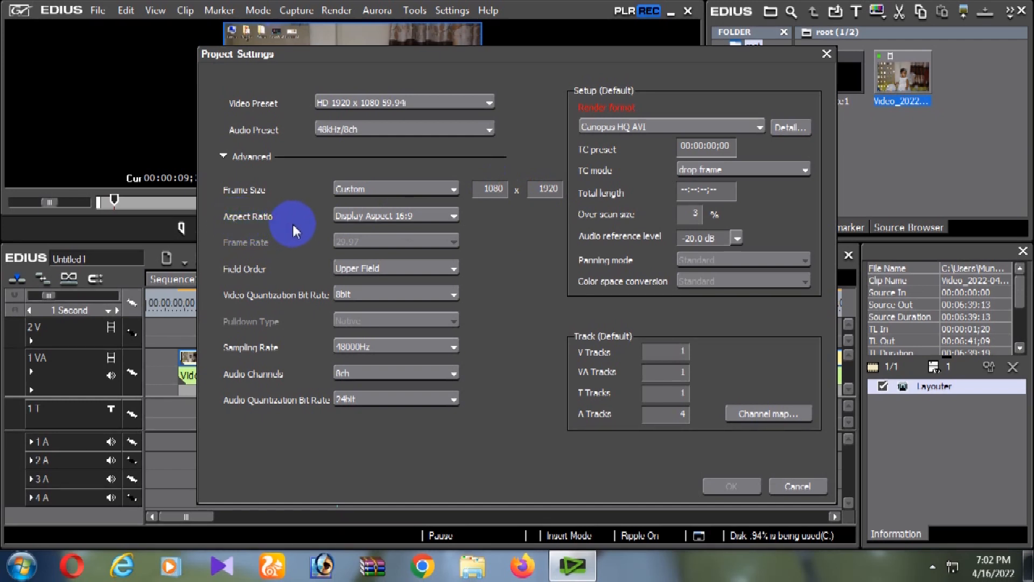
- Set the aspect ratio to Pixel Aspect 1:1 and the render format to Canopus HQX SuperFine, and apply the project settings
click(376, 222)
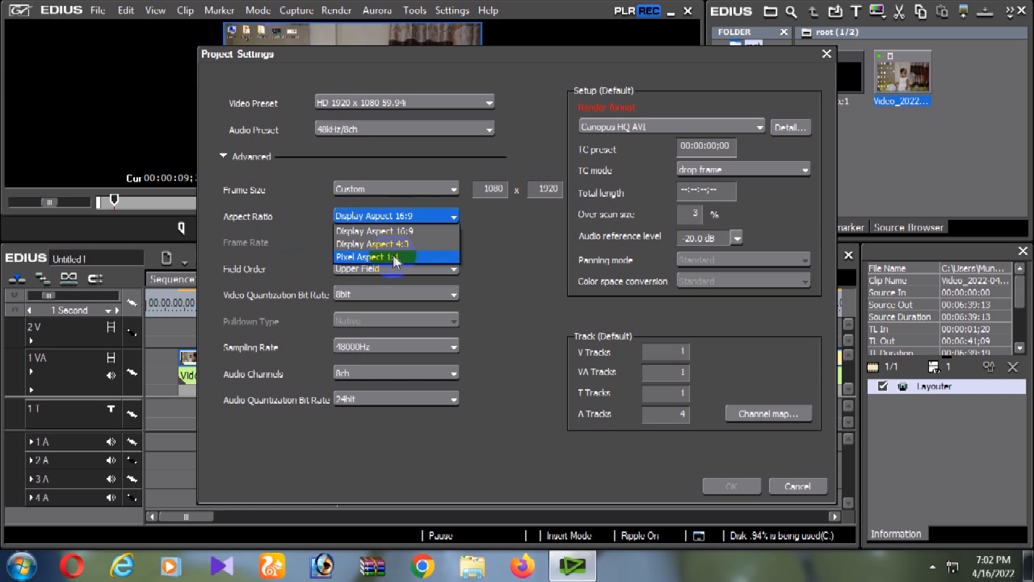
click(408, 256)
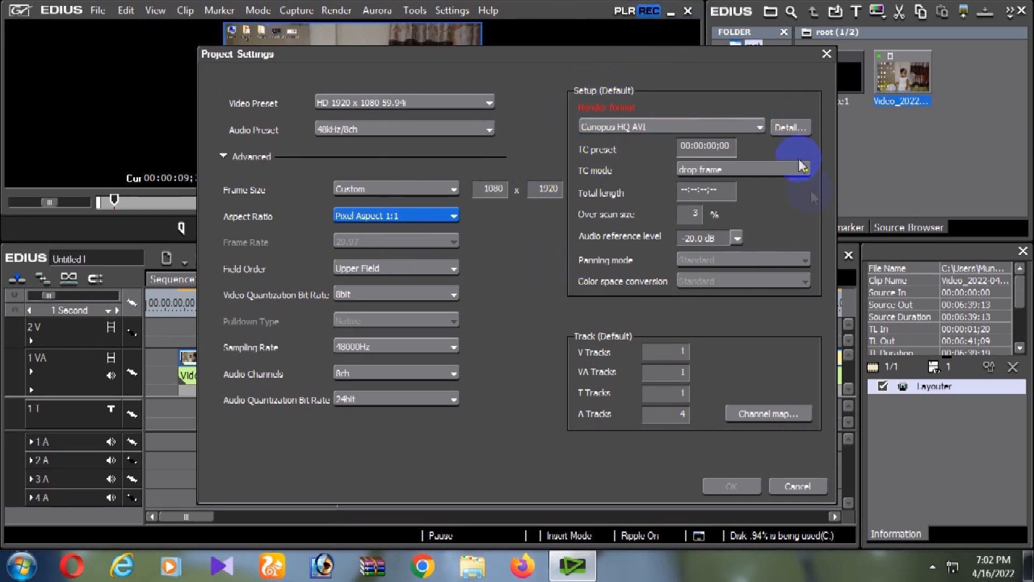
click(627, 127)
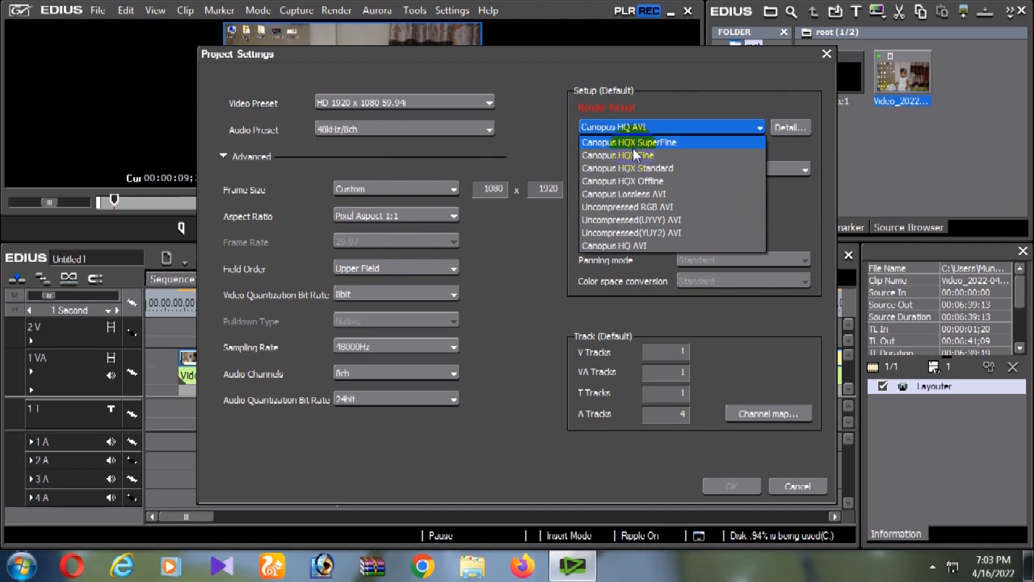
click(671, 144)
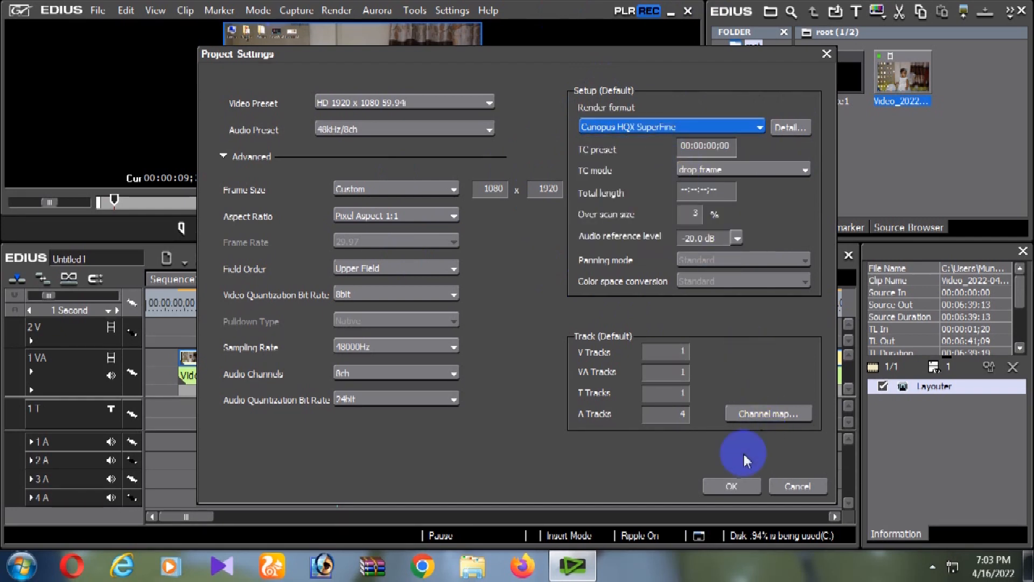
click(732, 486)
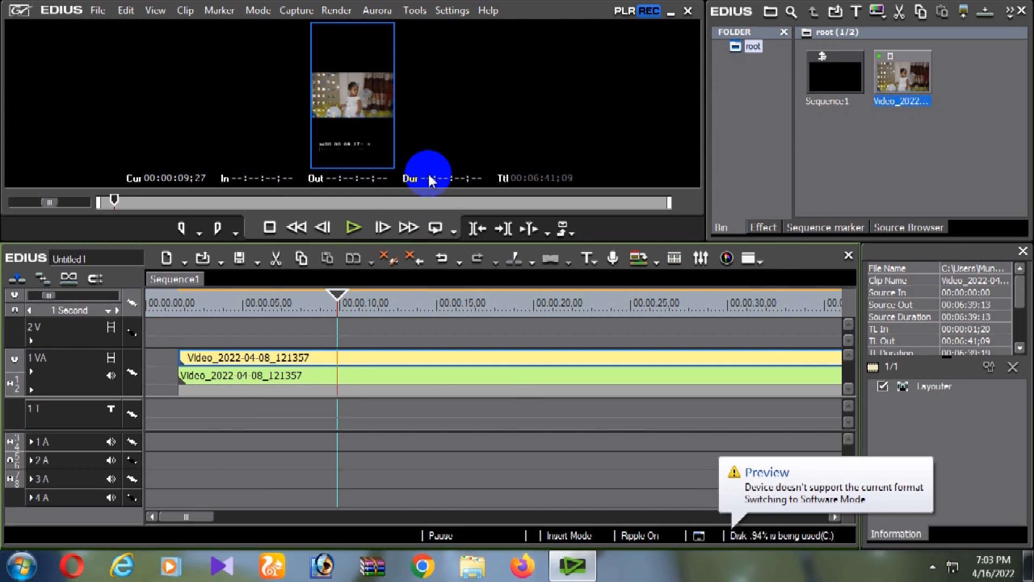
- Stretch the clip in the Layouter to about 264.40% so it fills the vertical frame, and move the playhead to about 00:00:18;24
mouse_move(345, 302)
mouse_down()
mouse_move(624, 304)
mouse_move(282, 300)
mouse_move(451, 296)
mouse_move(370, 296)
mouse_move(361, 305)
mouse_up()
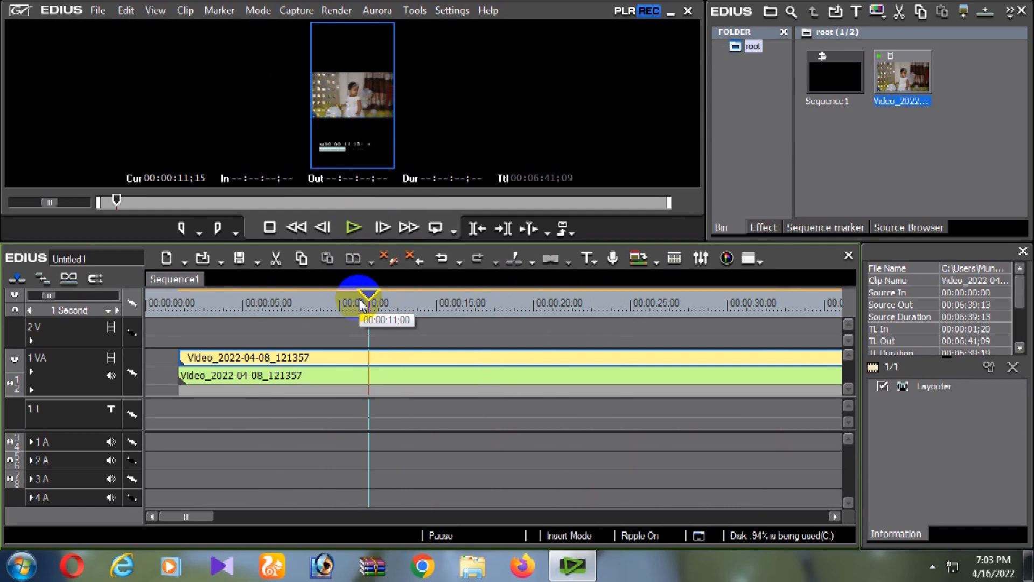
click(925, 388)
double_click(932, 387)
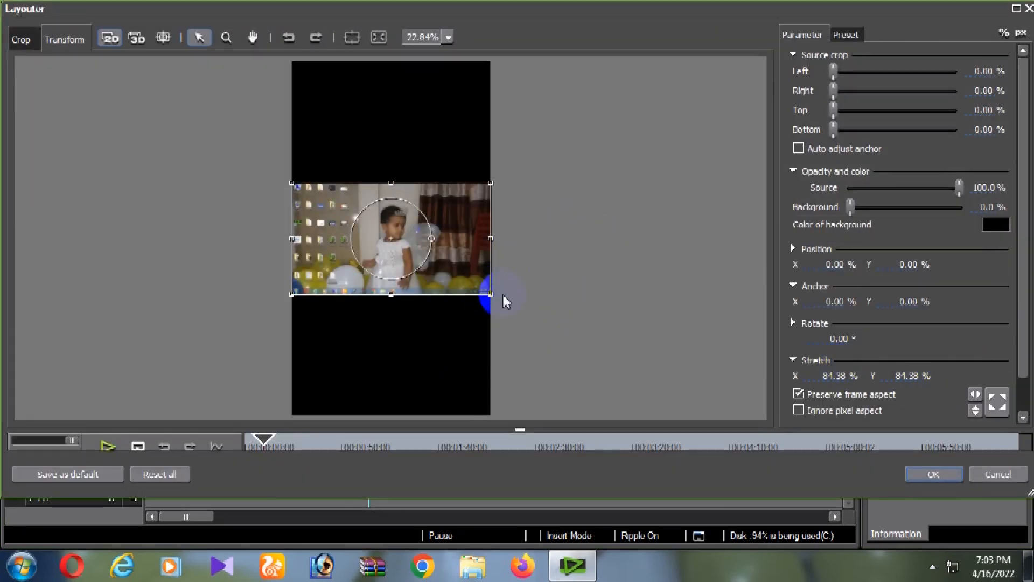
drag(491, 293, 693, 421)
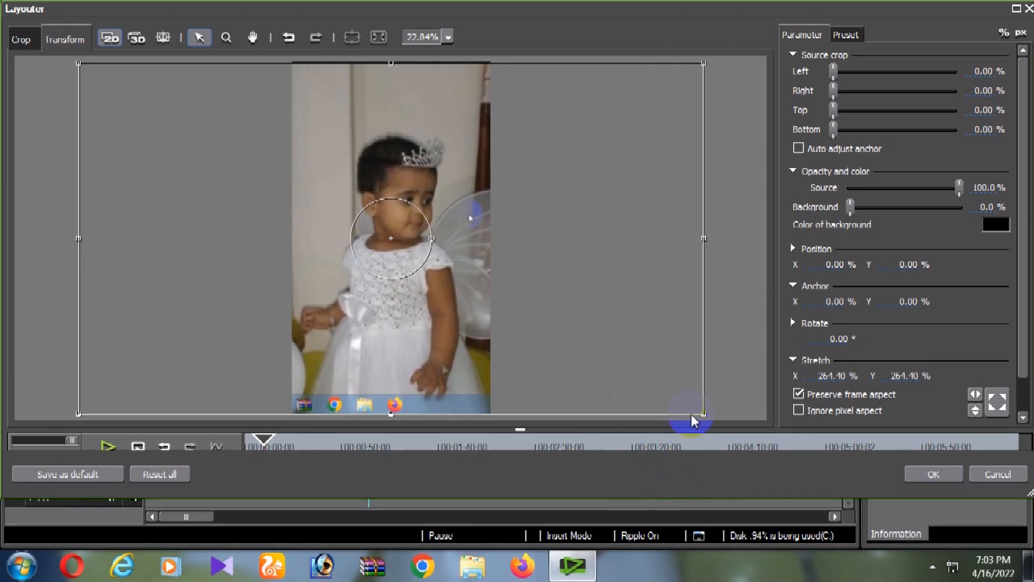
click(932, 475)
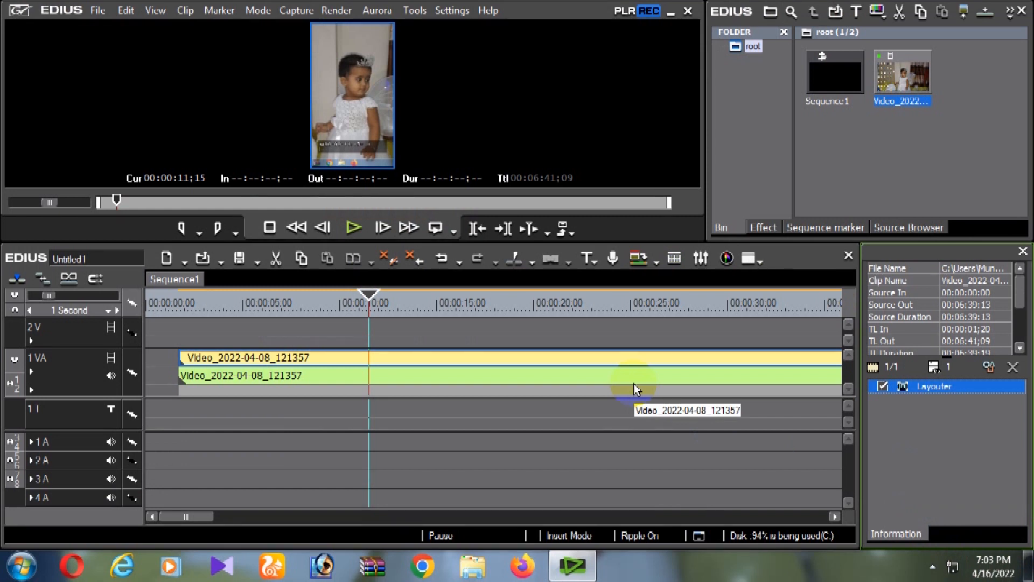
click(369, 302)
drag(370, 306, 452, 319)
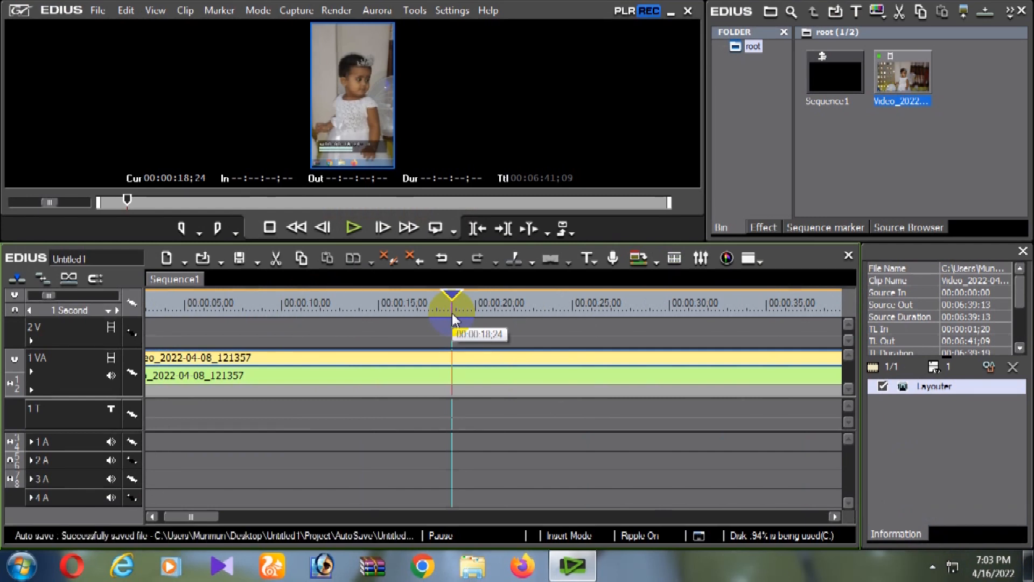
- Review the custom frame size, aspect ratio and render format in the current project settings, keeping them as they are
click(462, 12)
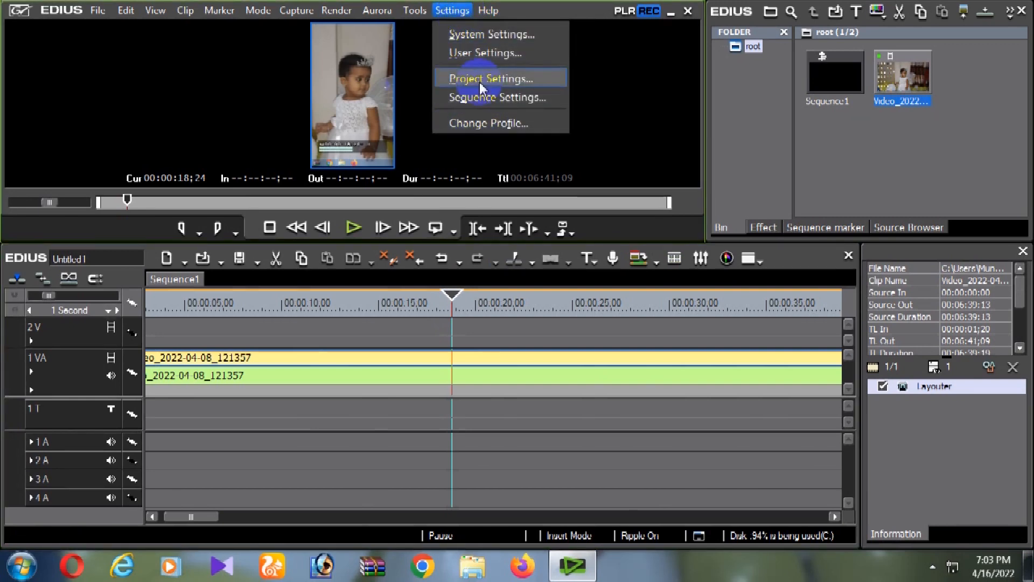
click(481, 80)
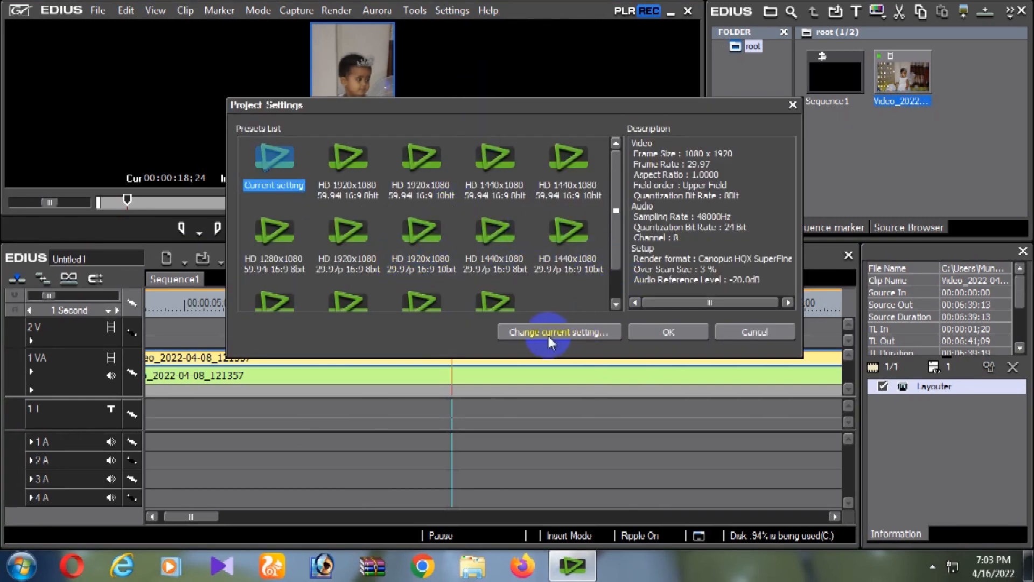
click(550, 339)
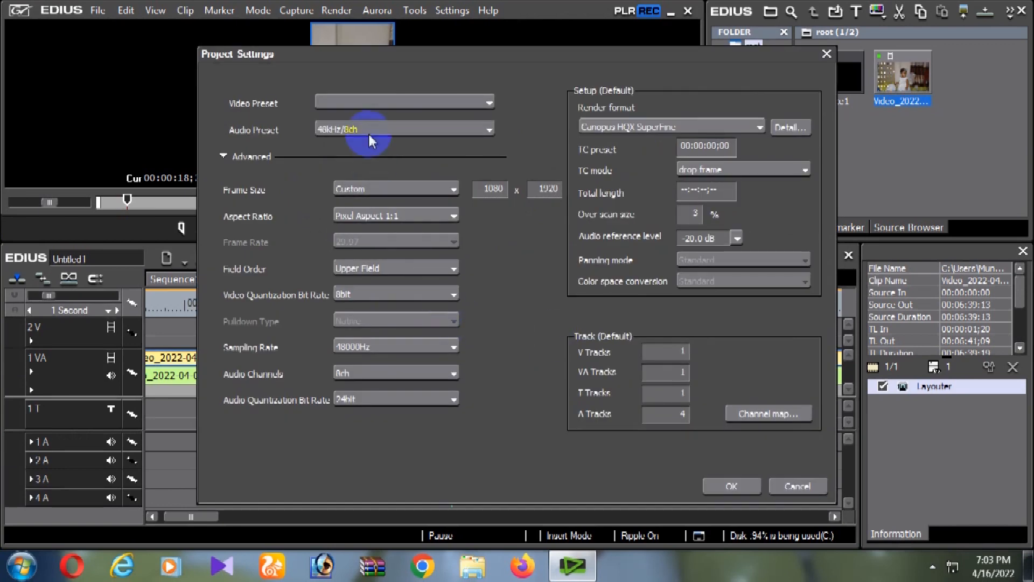
click(376, 190)
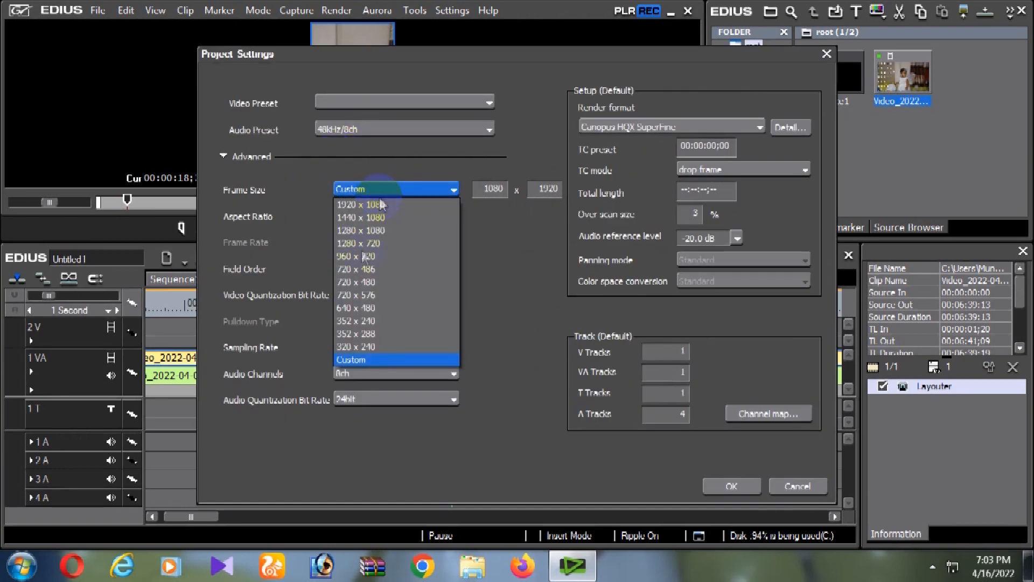
click(353, 360)
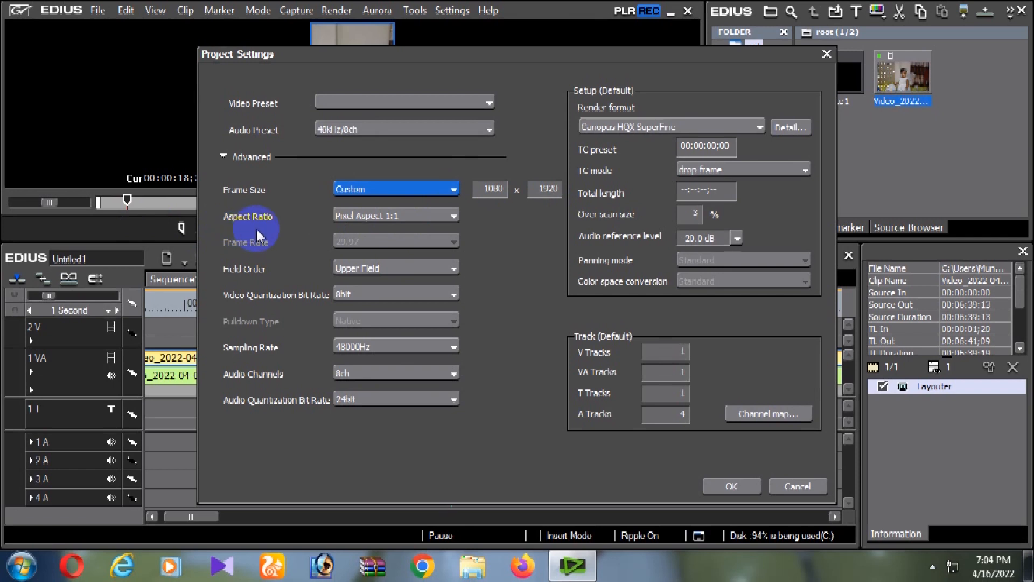
click(362, 220)
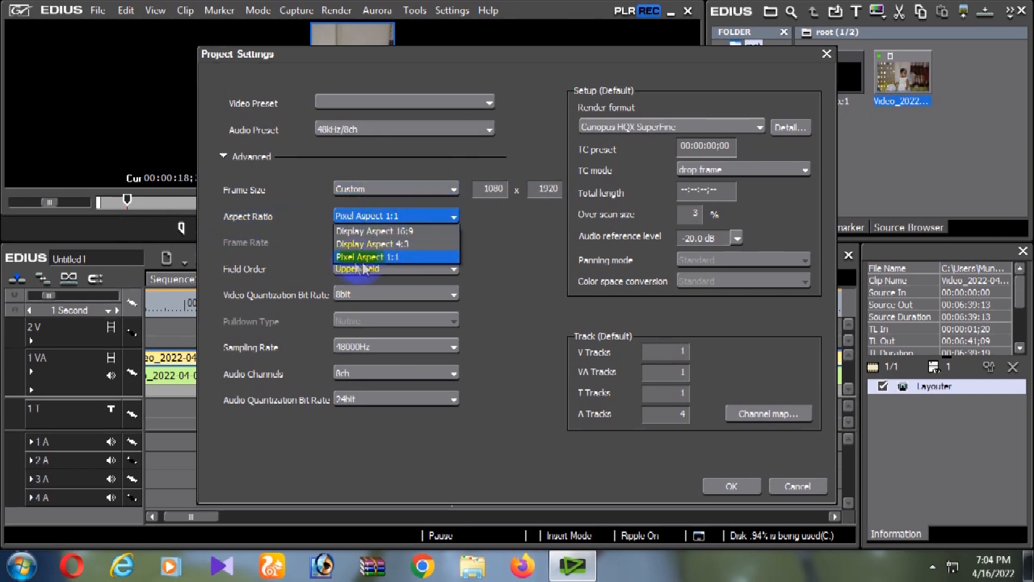
click(592, 109)
click(657, 128)
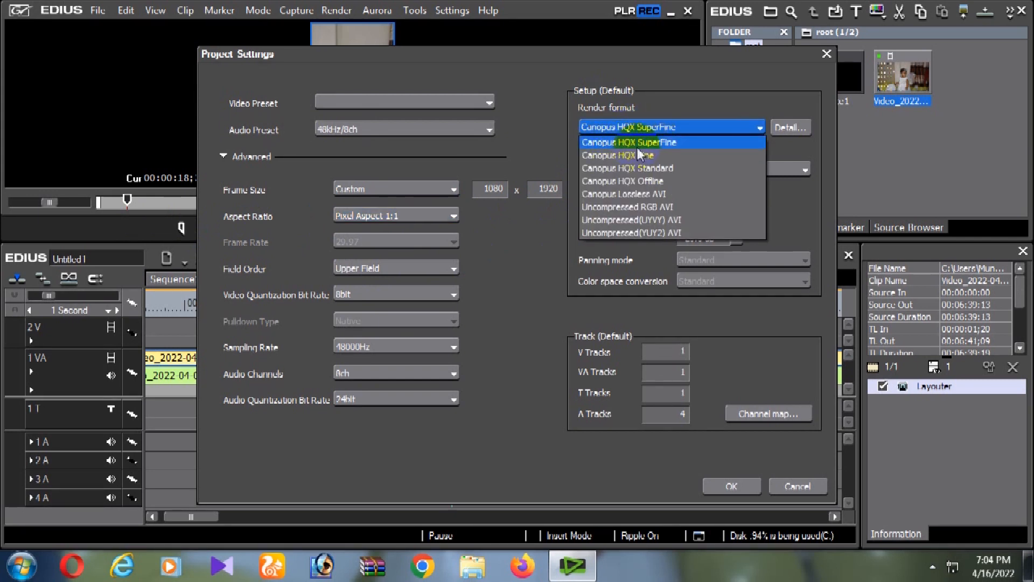
click(753, 90)
click(730, 487)
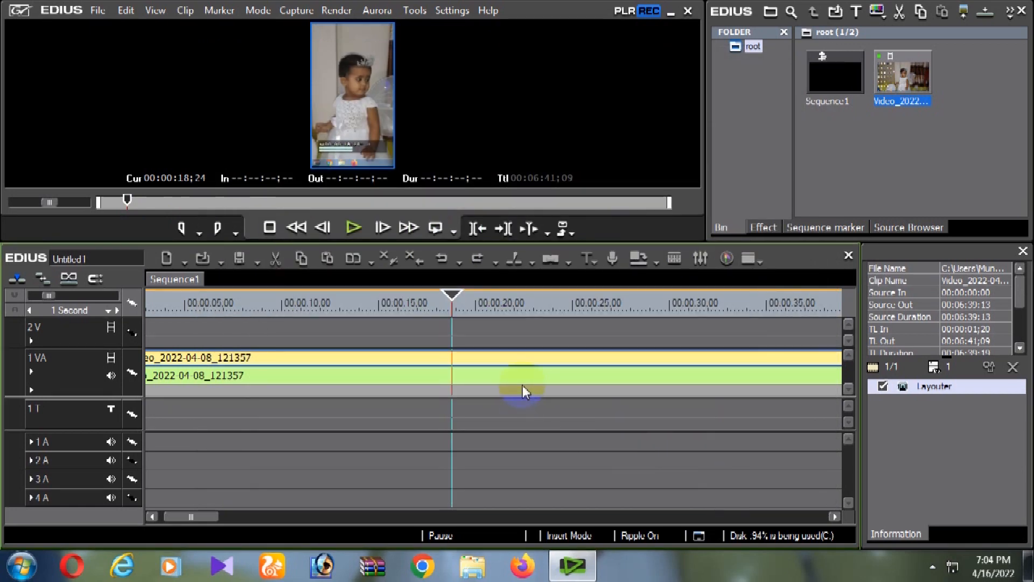